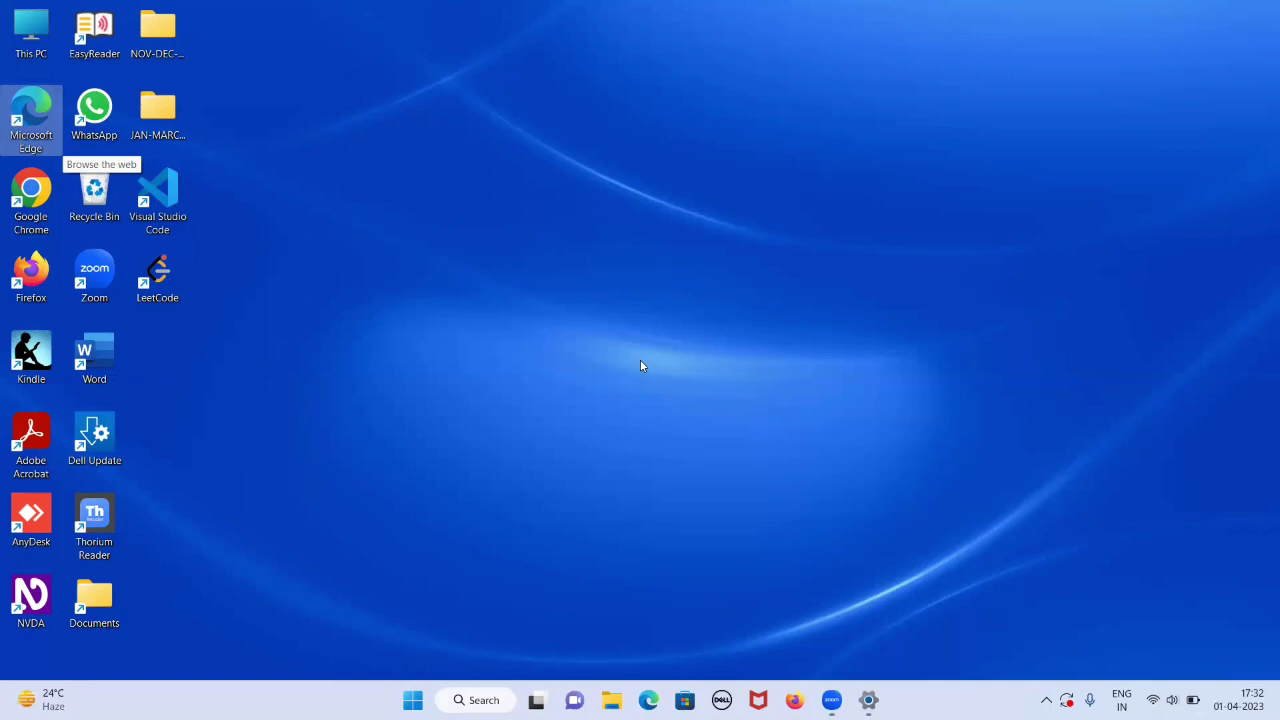
Raise the system volume to 44 and step between the desktop icons to hear them read aloud
key(XF86AudioRaiseVolume)
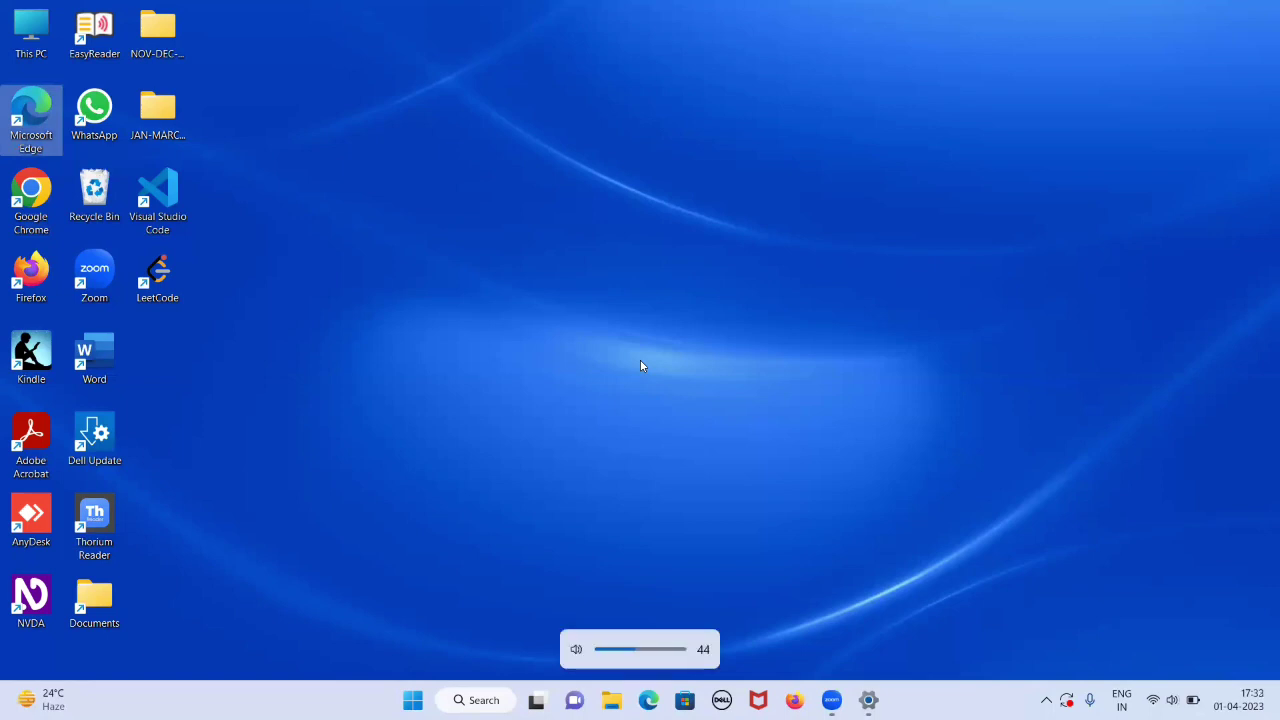
key(Up)
key(Down)
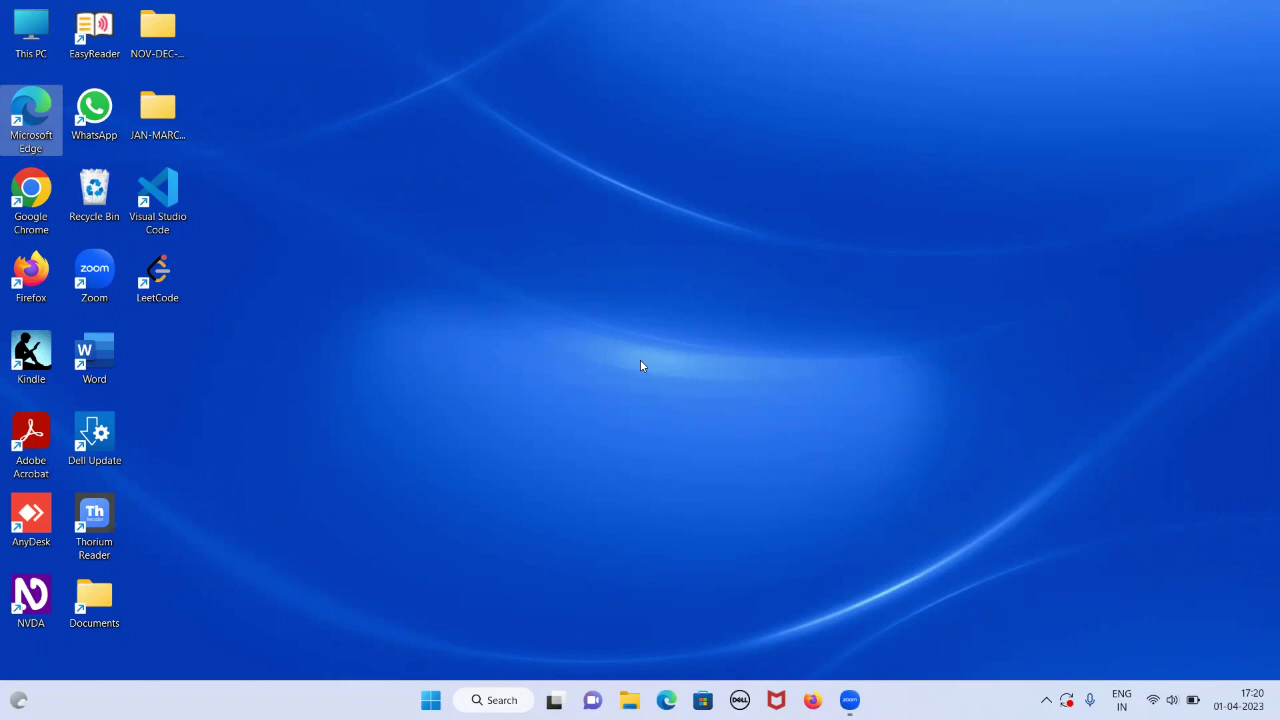
Open the Narrator accessibility settings and bring up the list of natural voices available to install
key(super+i)
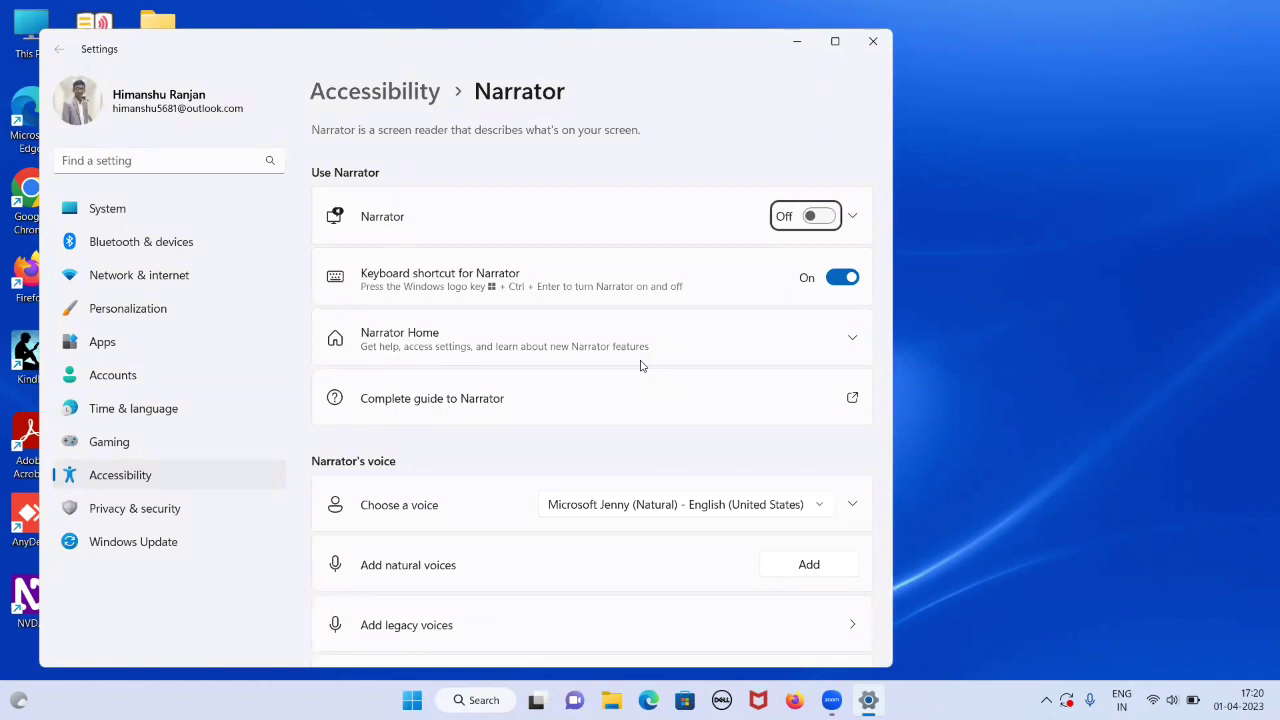
key(Tab)
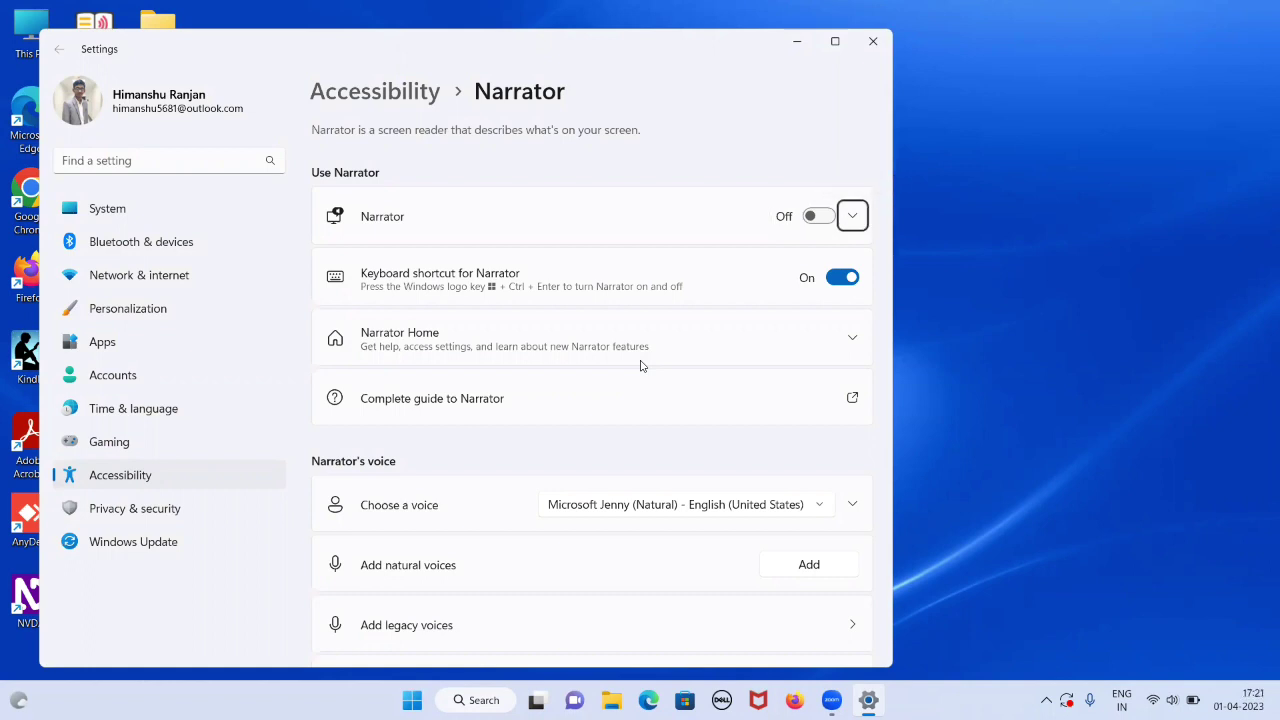
key(Tab)
key(Tab)
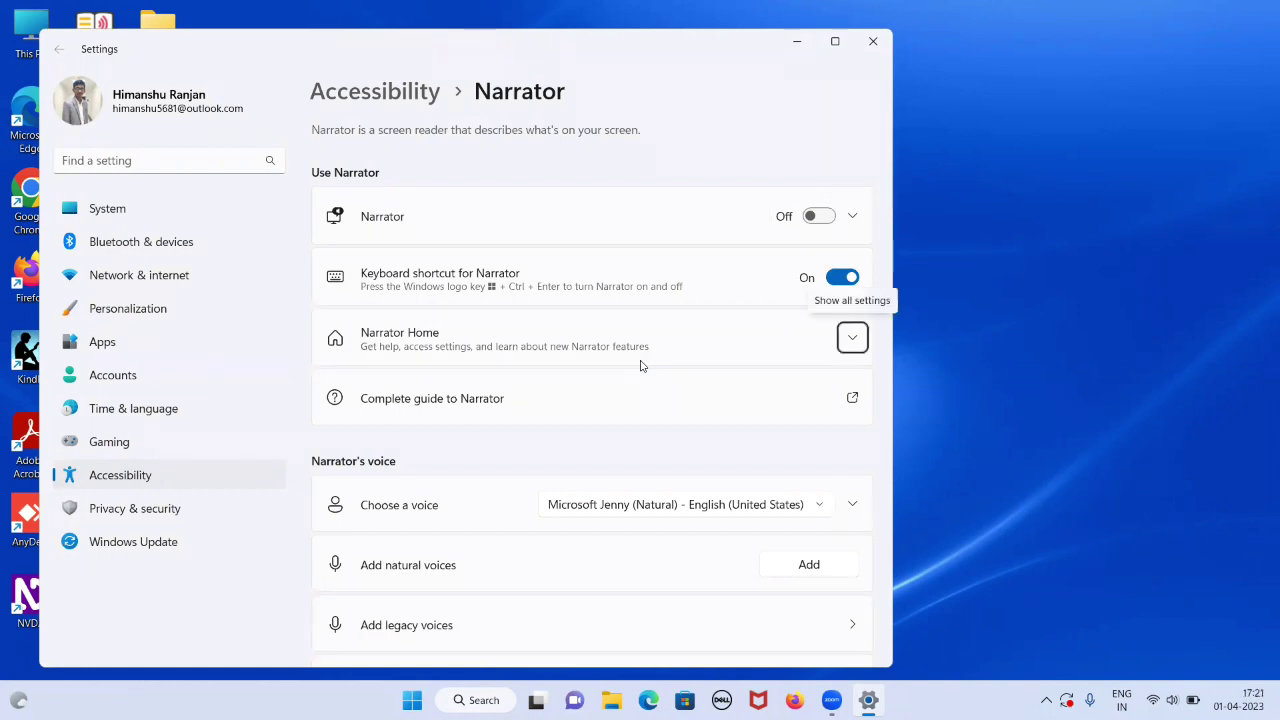
key(Tab)
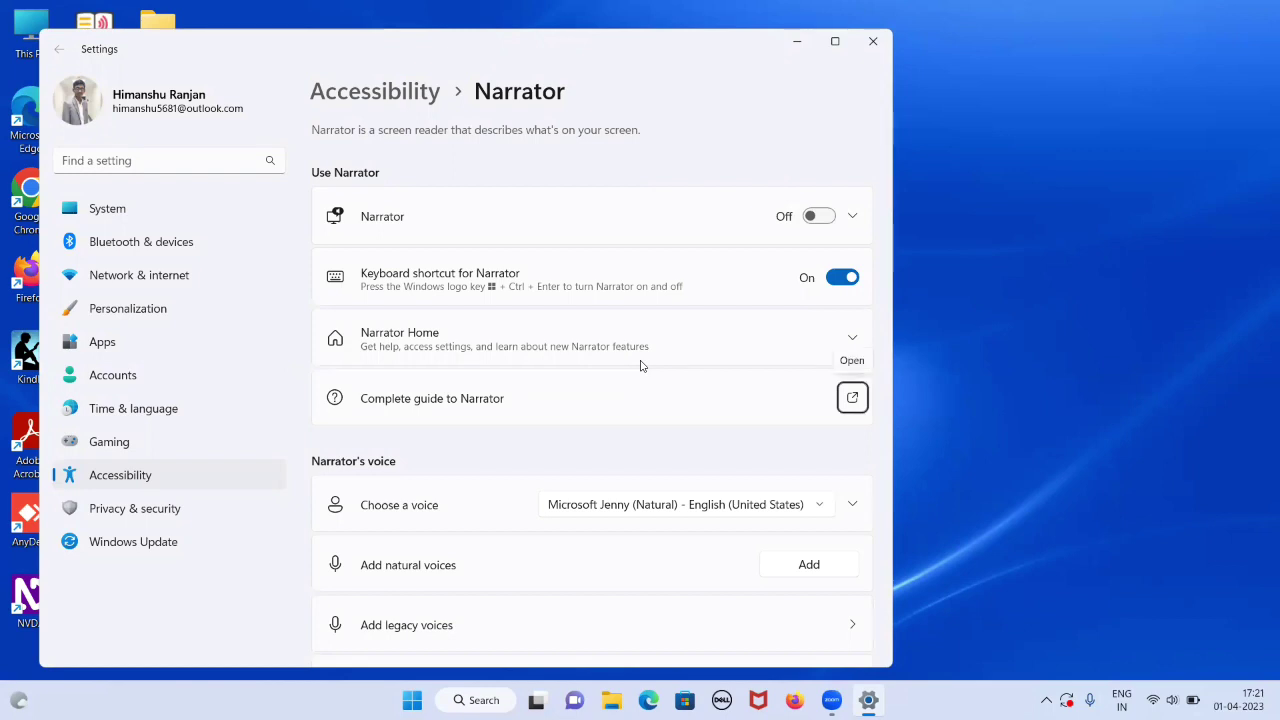
key(Tab)
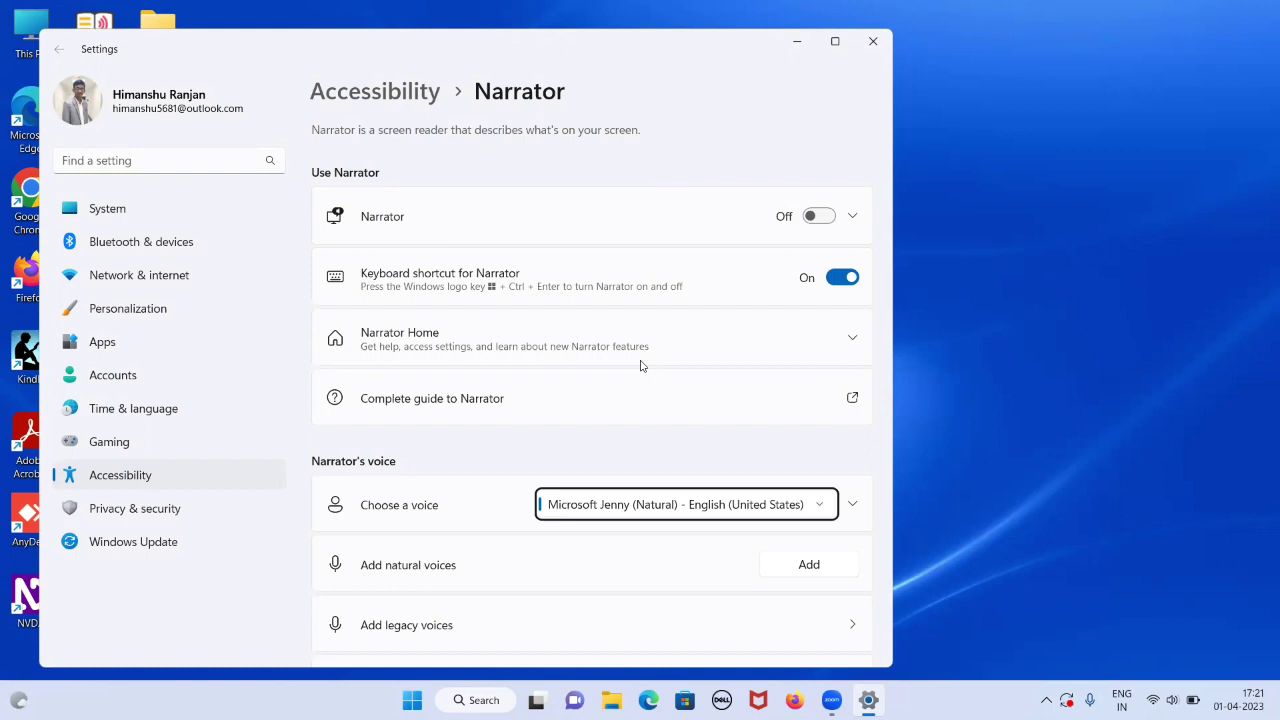
key(Tab)
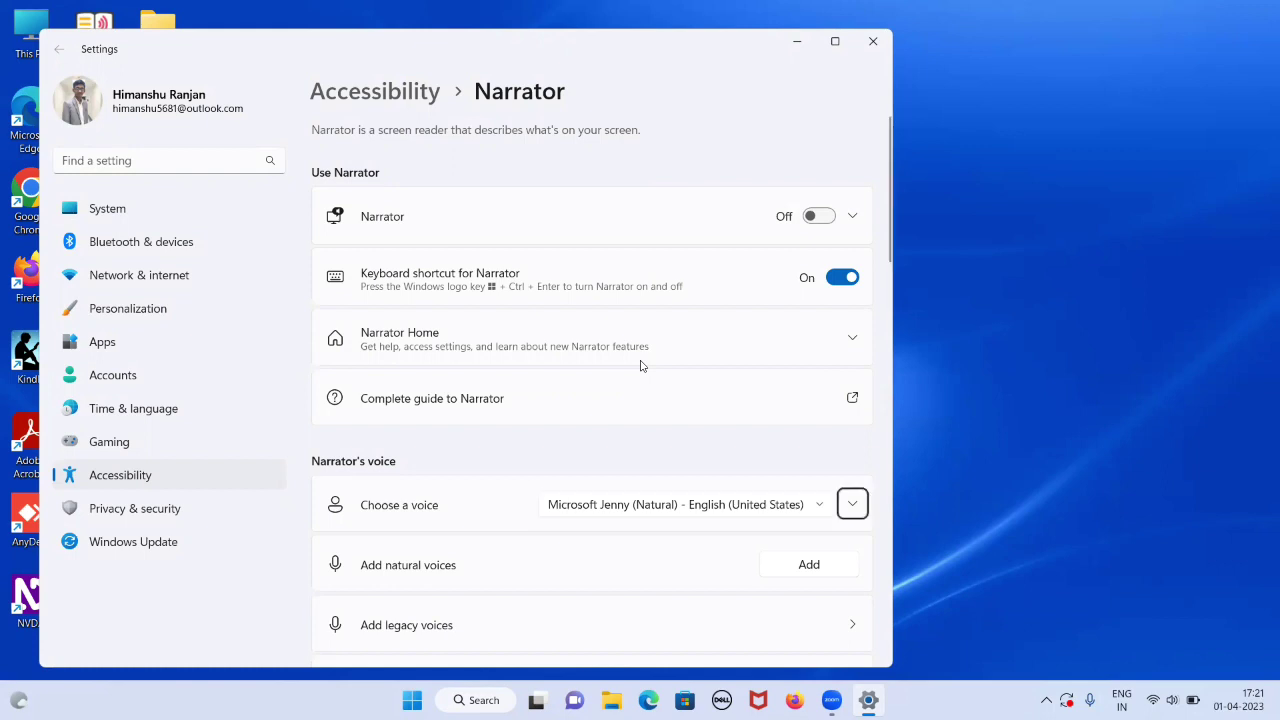
key(Tab)
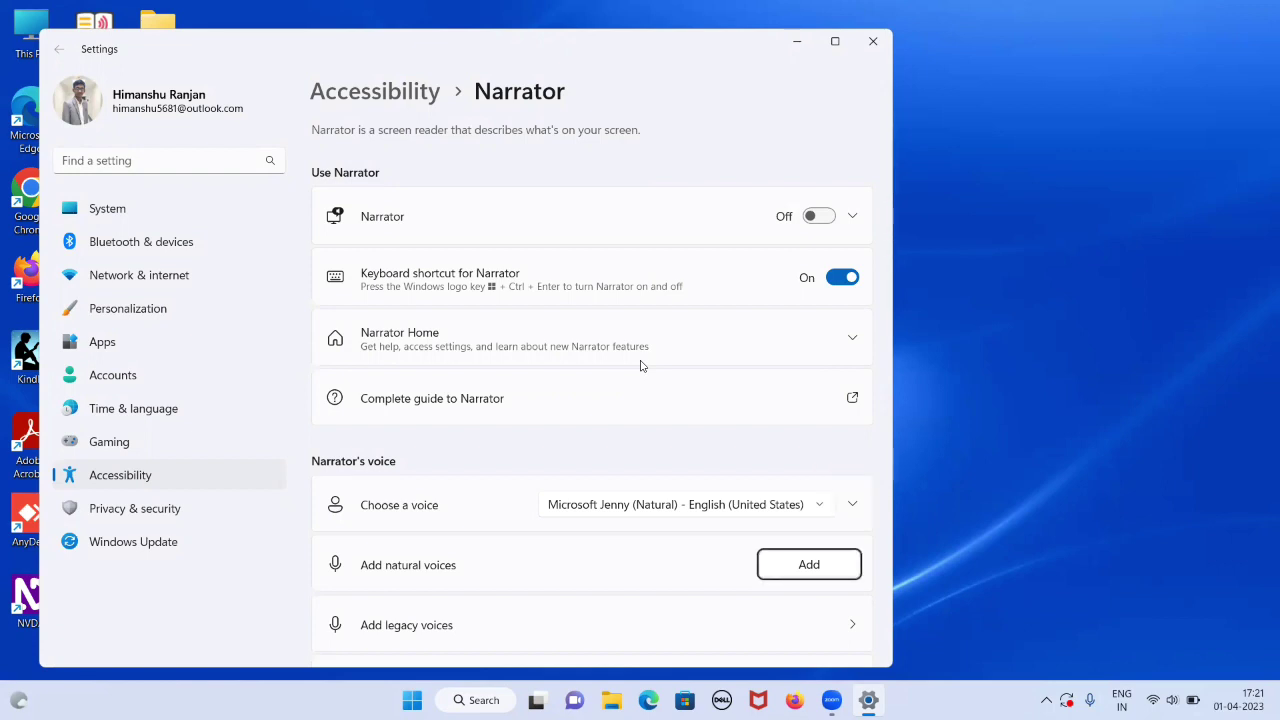
key(Return)
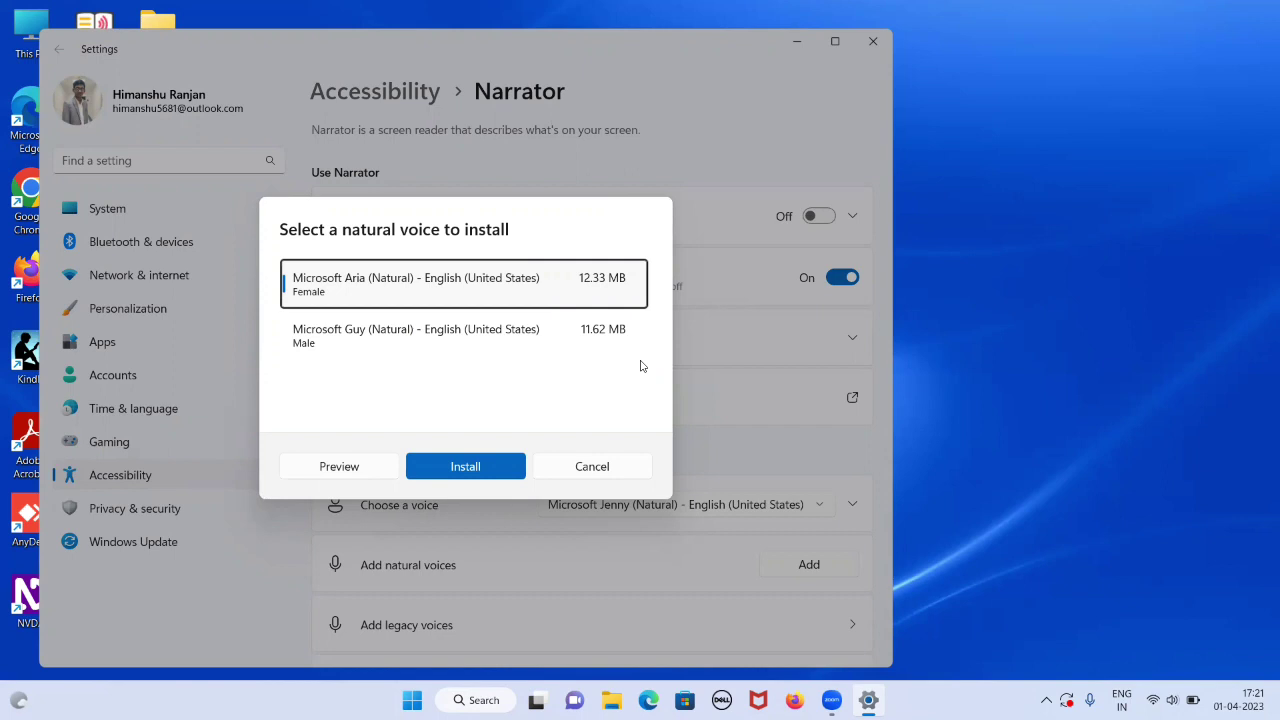
Preview the Microsoft Guy (Natural) - English (United States) voice
key(Tab)
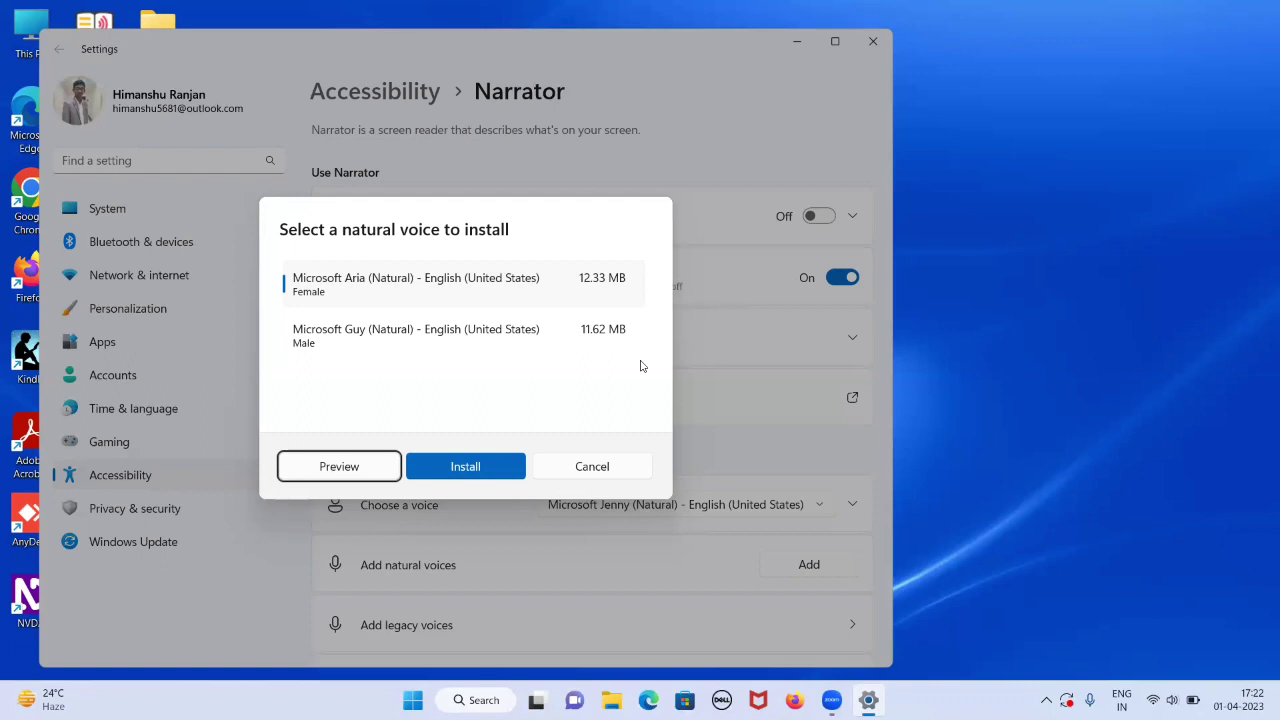
key(Tab)
key(shift+Tab)
key(shift+Tab)
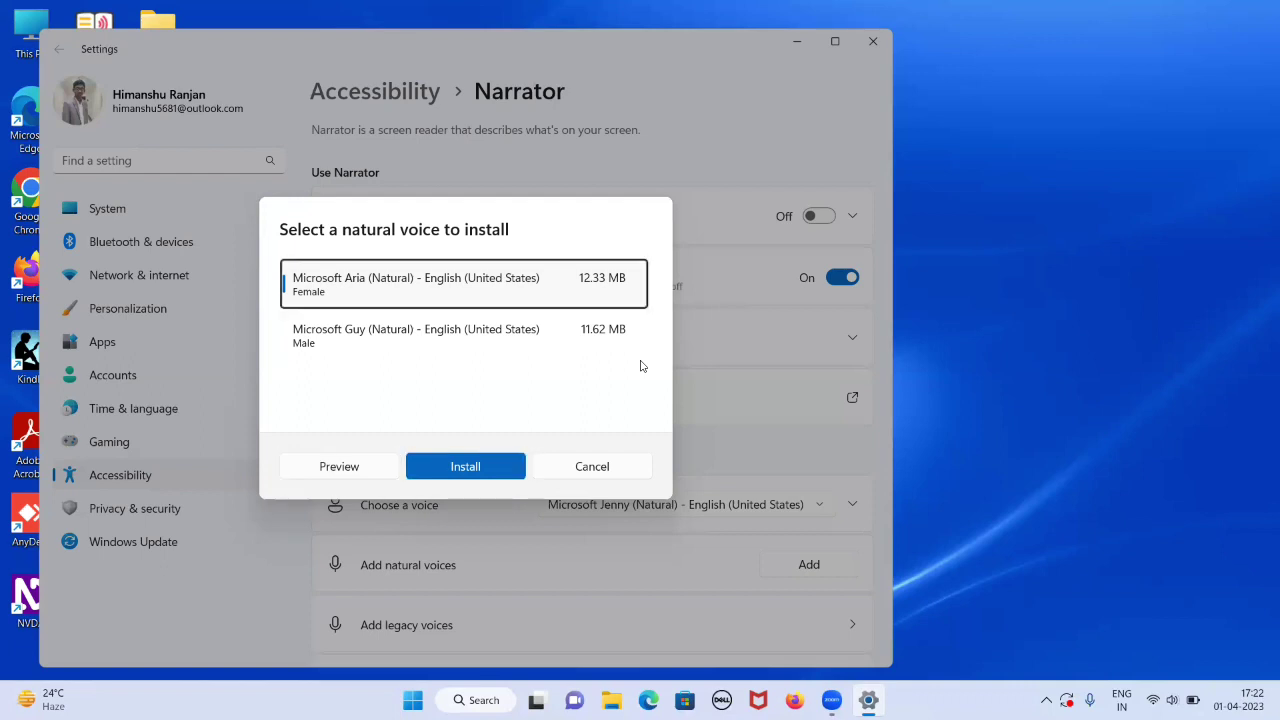
key(Down)
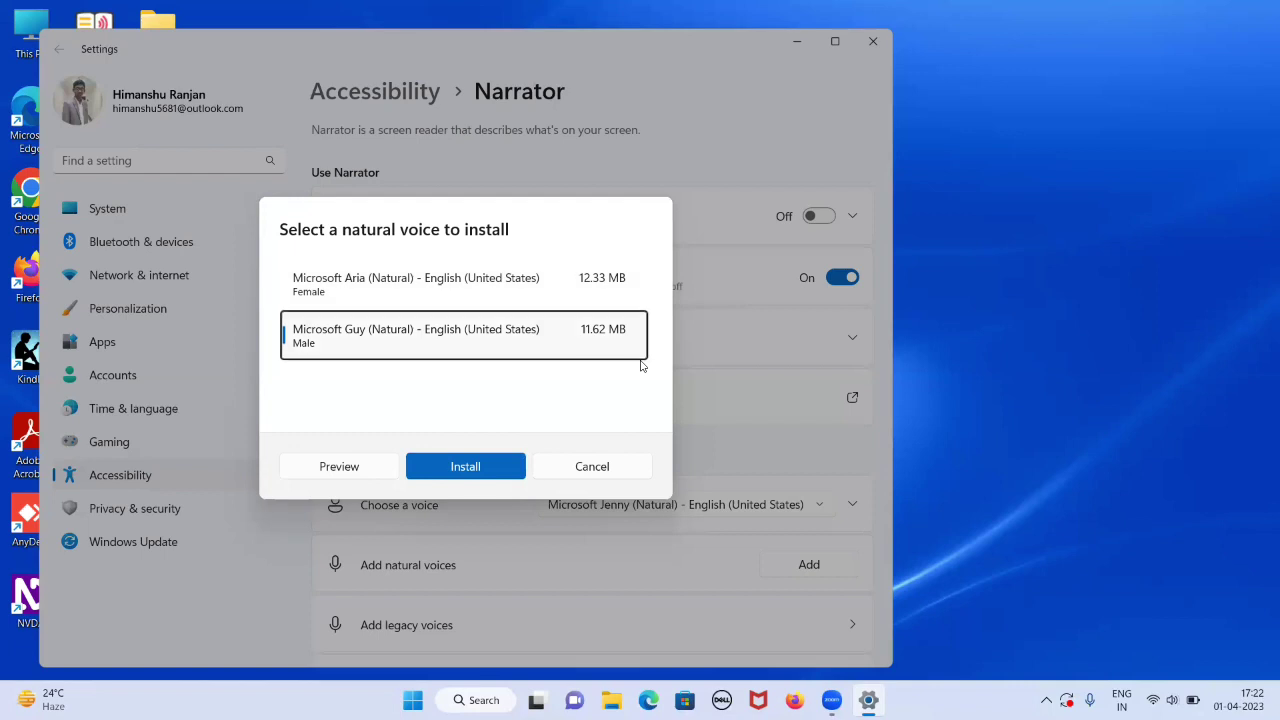
key(Tab)
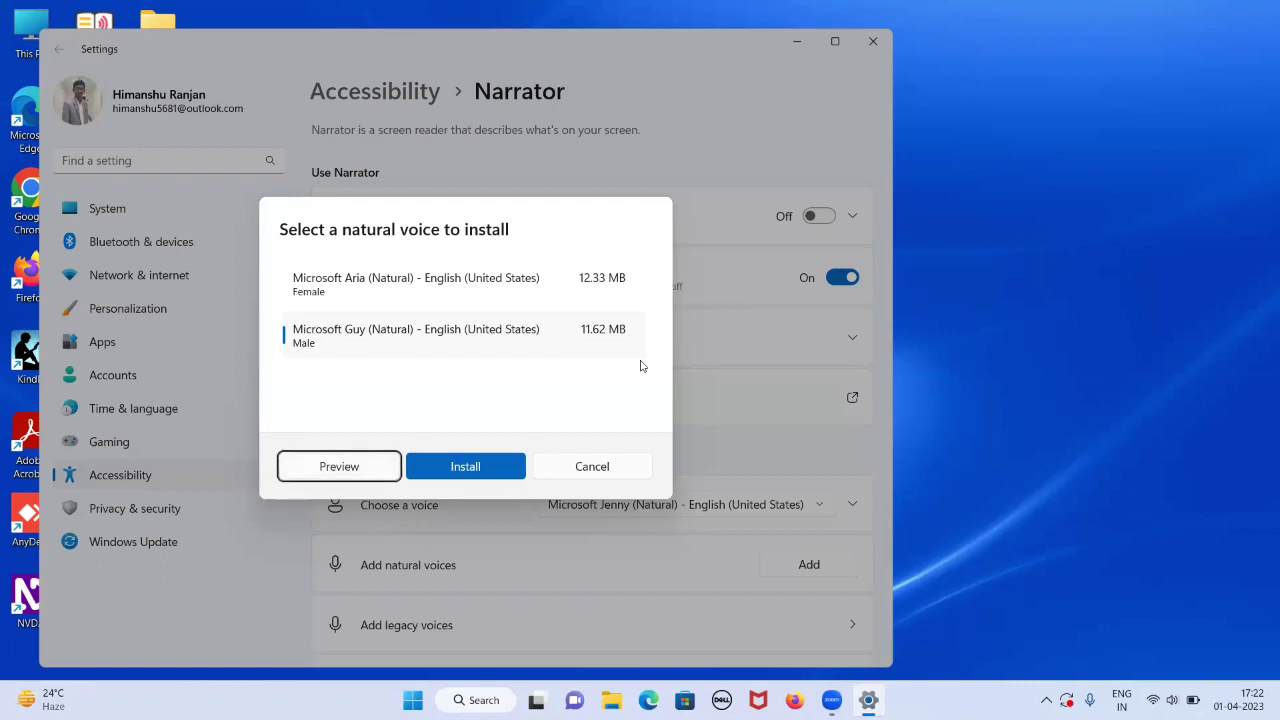
key(space)
key(shift+Tab)
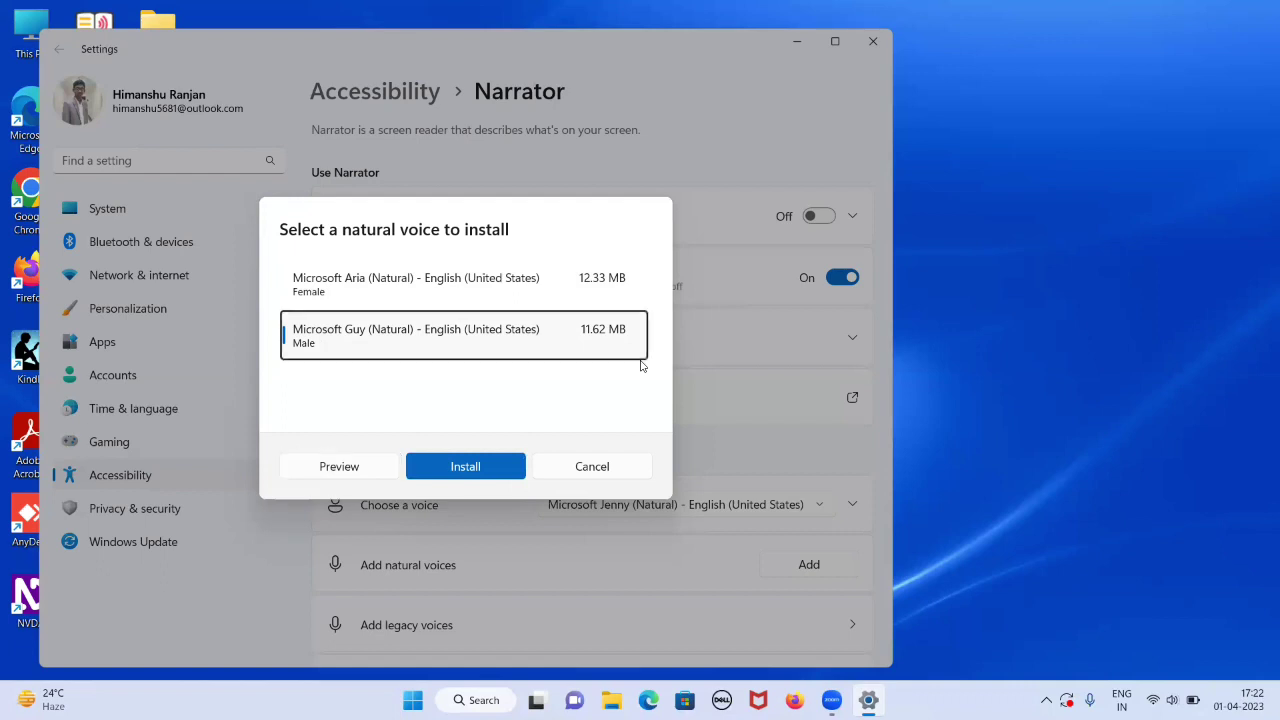
Install the Microsoft Guy (Natural) - English (United States) voice
key(Up)
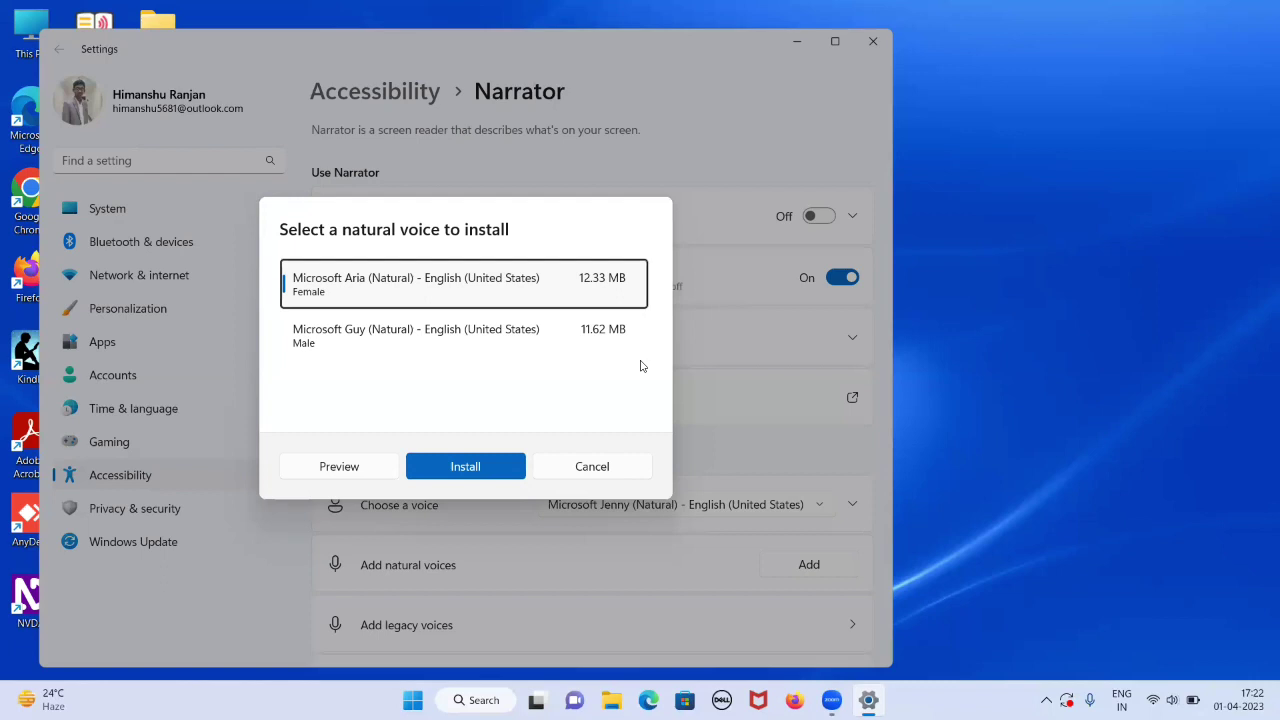
key(Down)
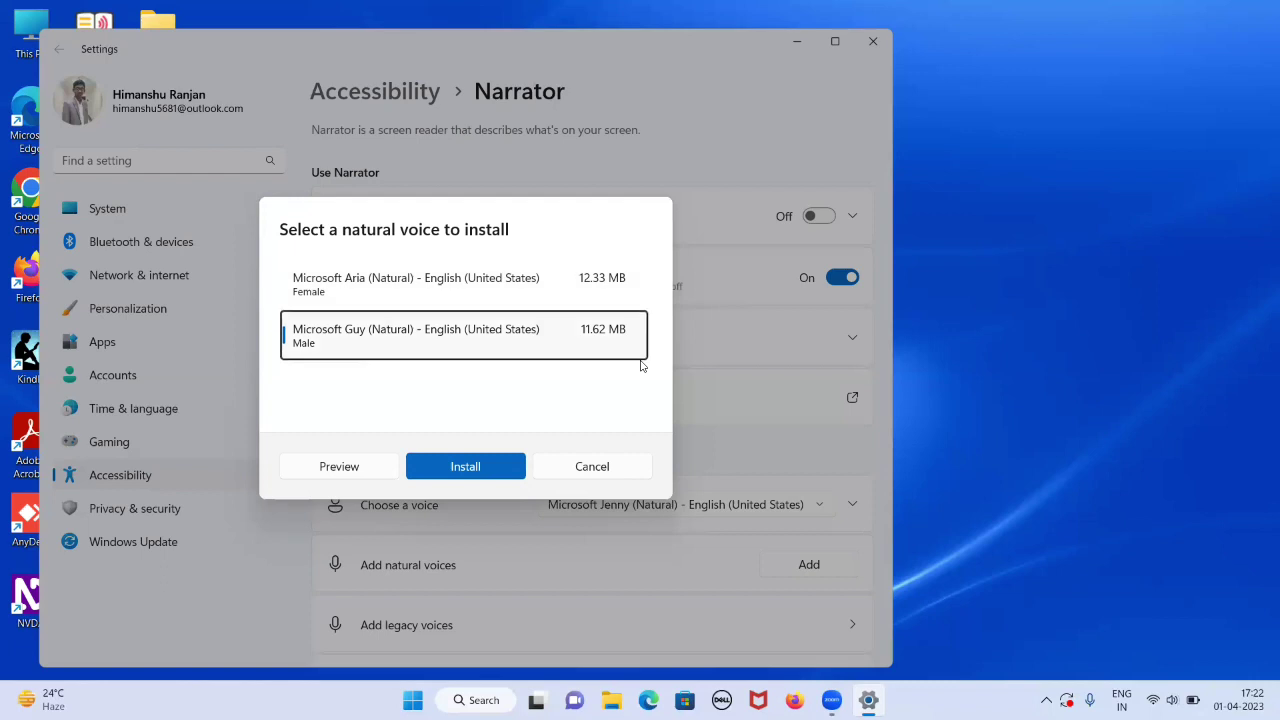
key(Tab)
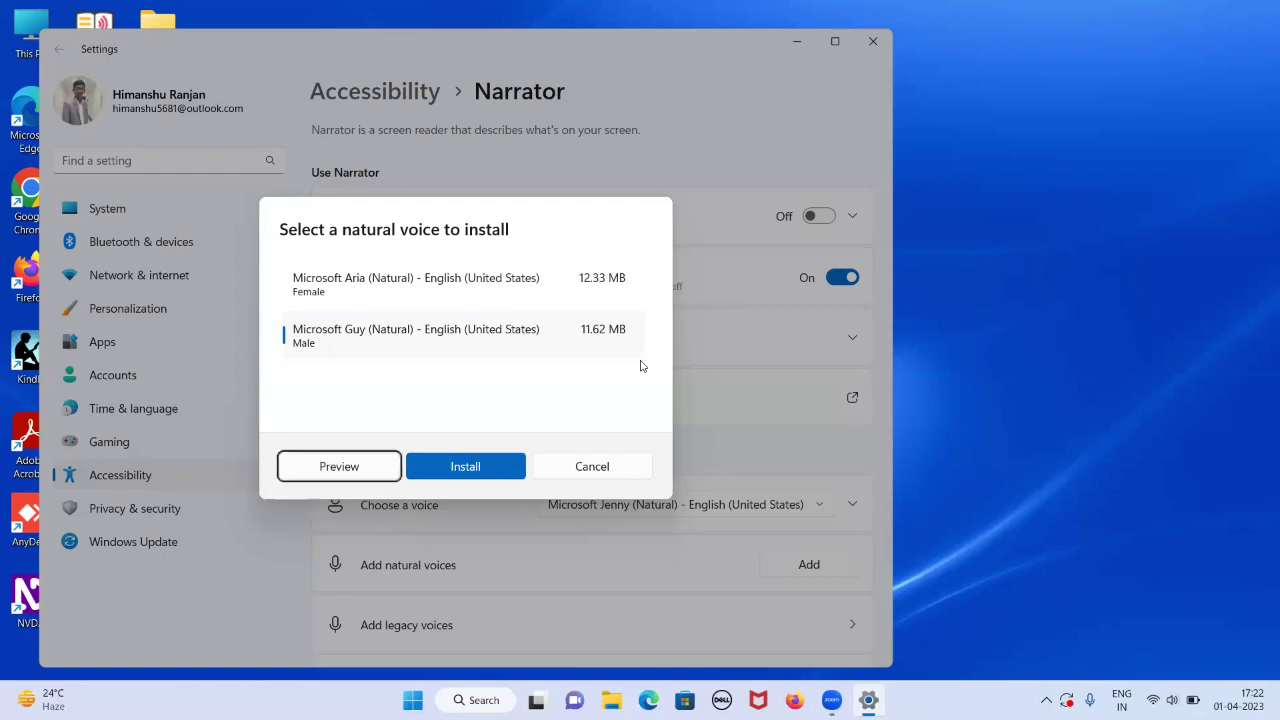
key(Tab)
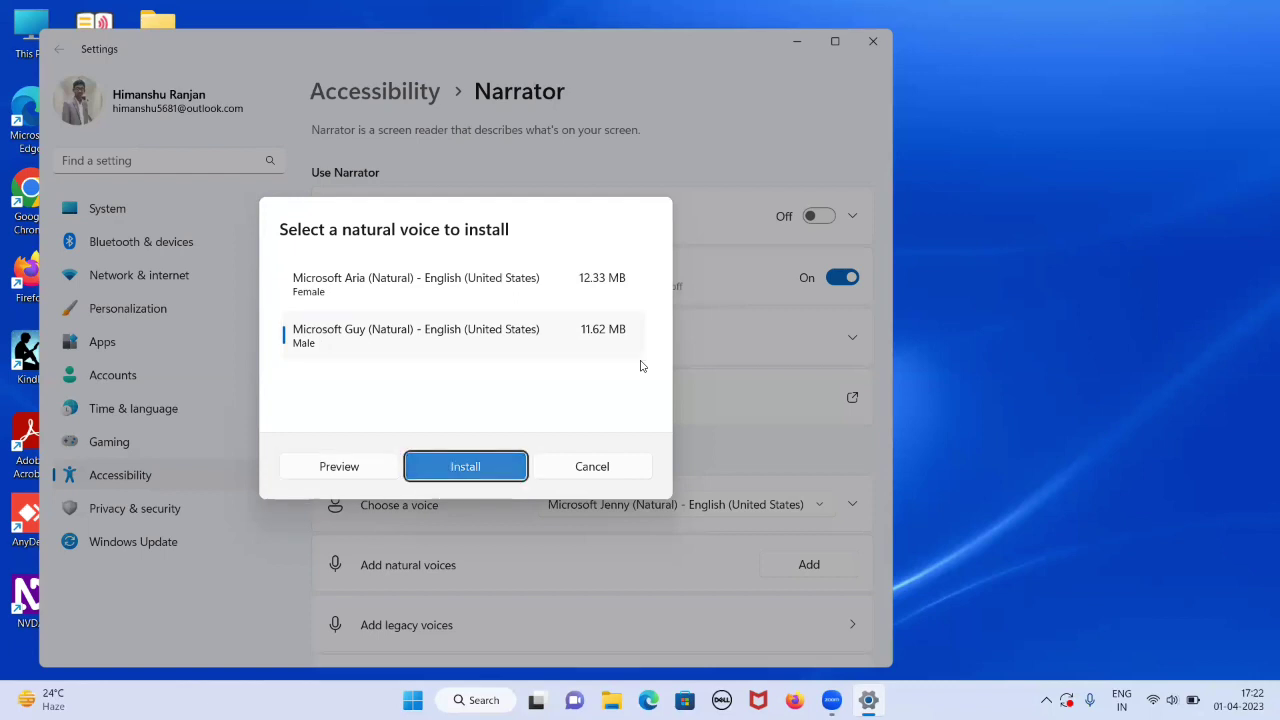
key(Return)
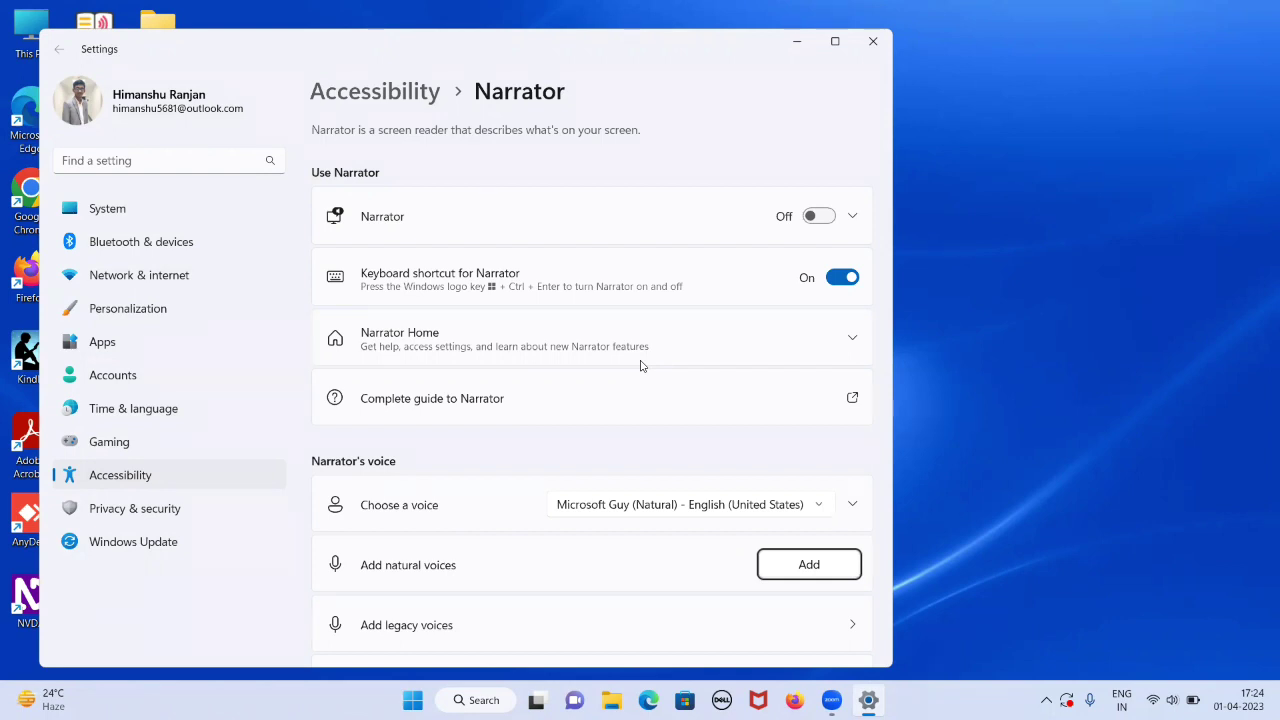
Check which natural voices are left to install, and choose Microsoft Guy (Natural) - English (United States) as Narrator's voice
key(Return)
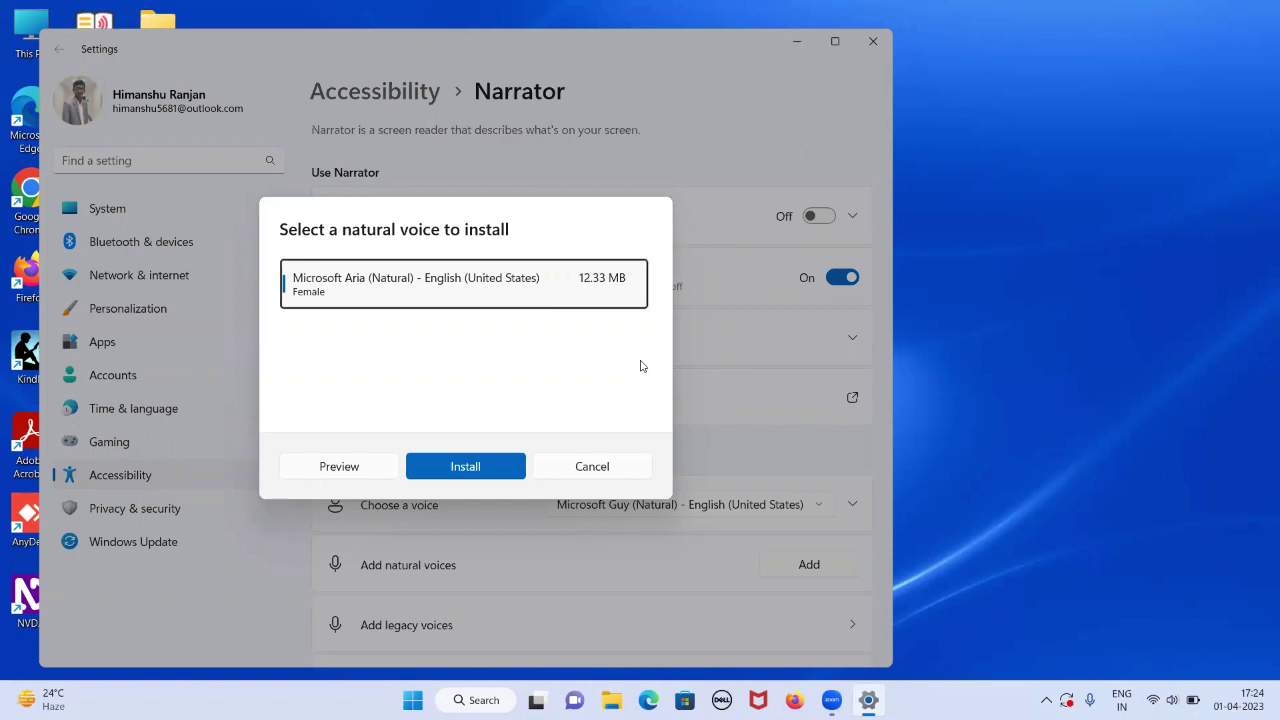
key(Escape)
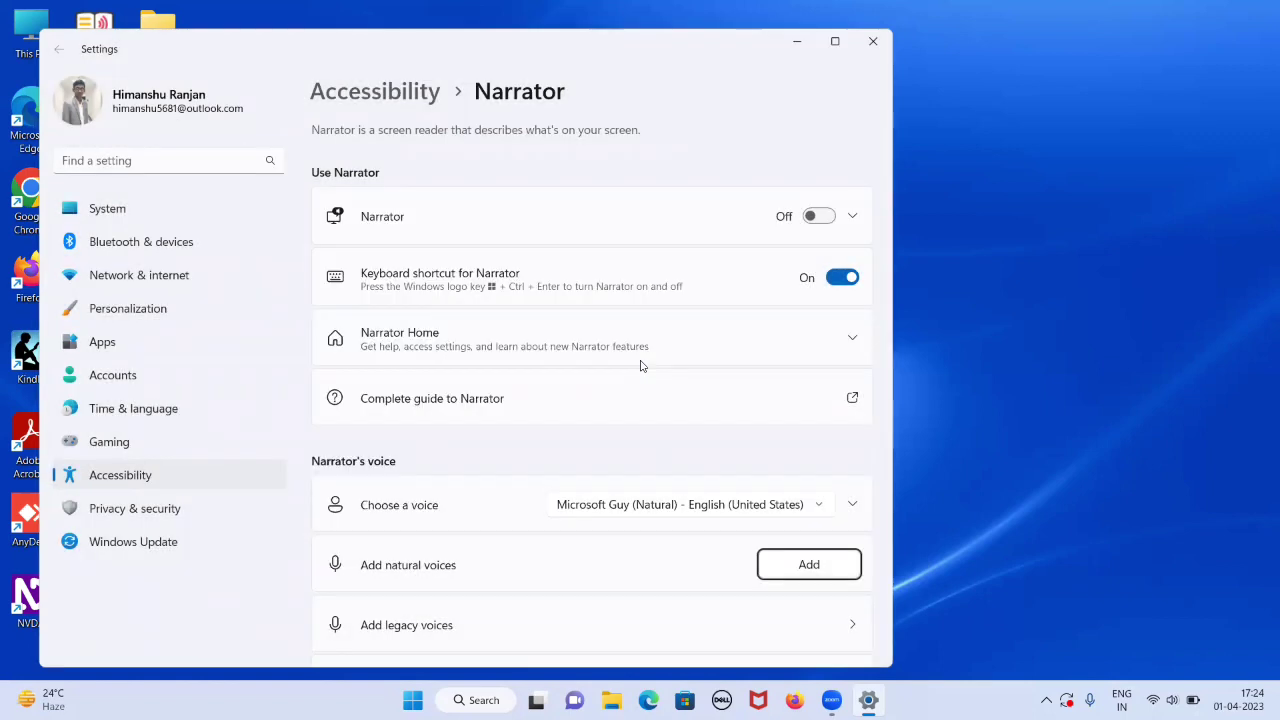
key(shift+Tab)
key(shift+Tab)
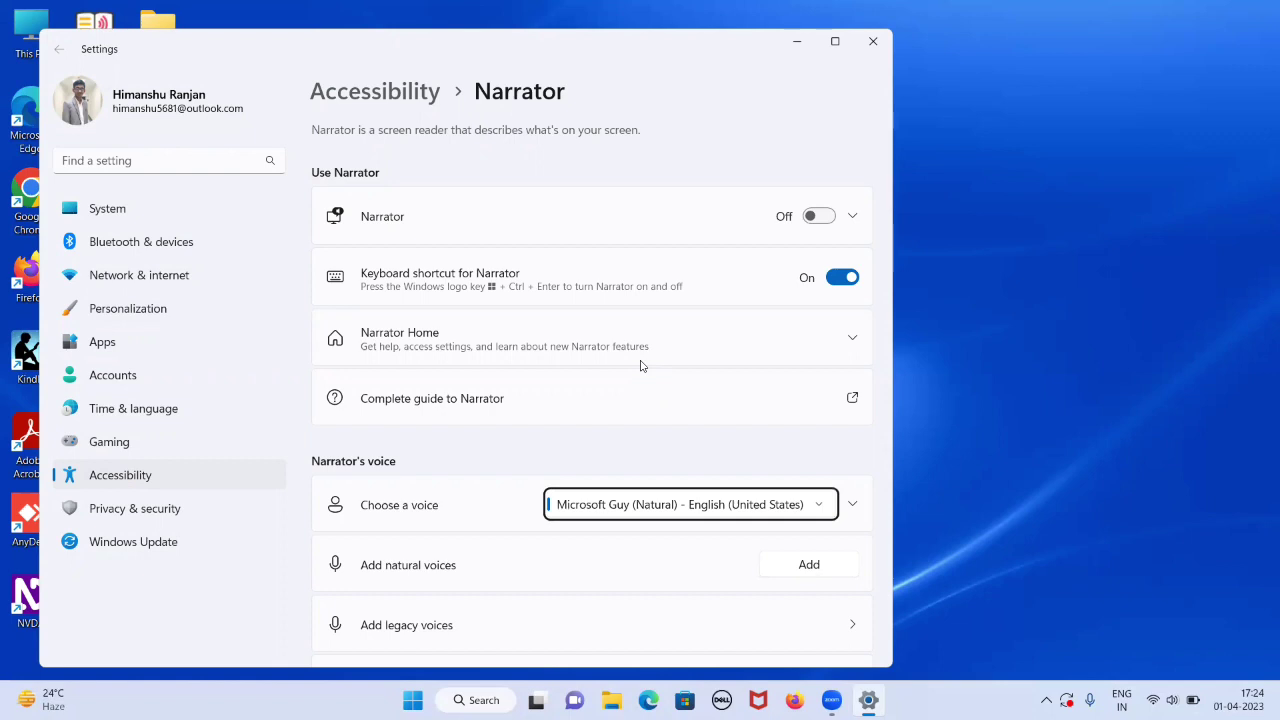
key(Down)
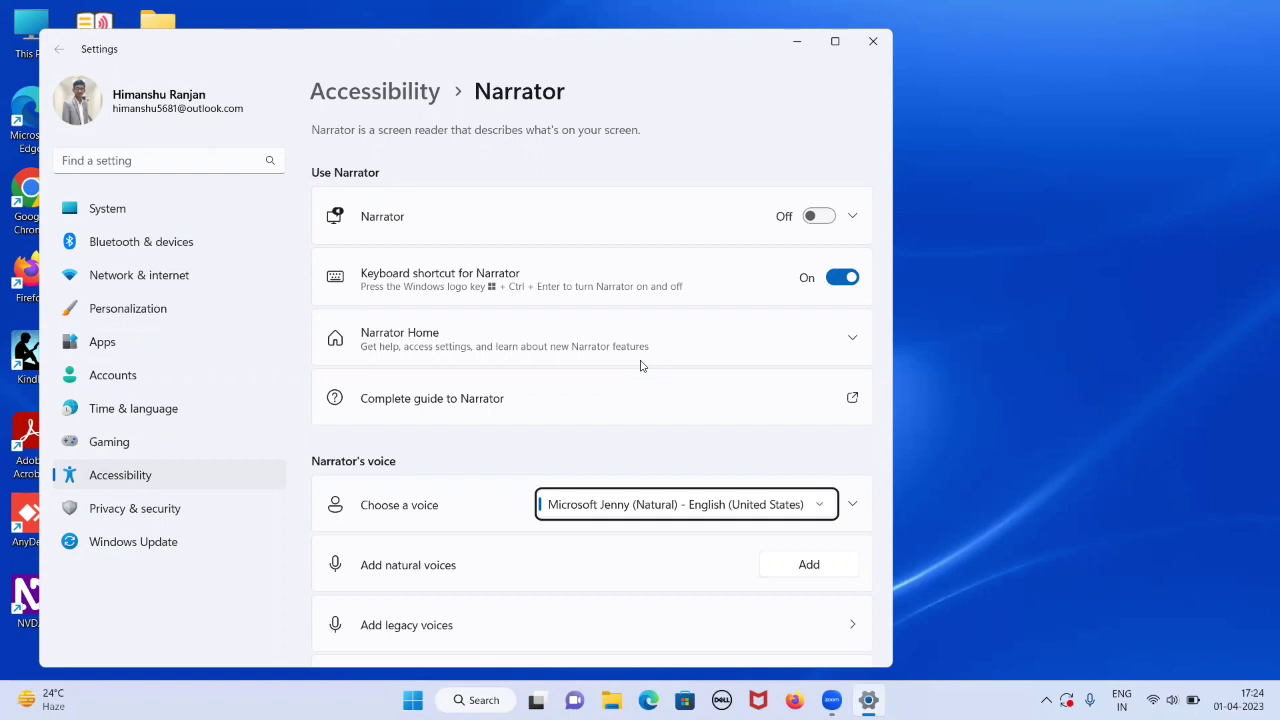
key(Up)
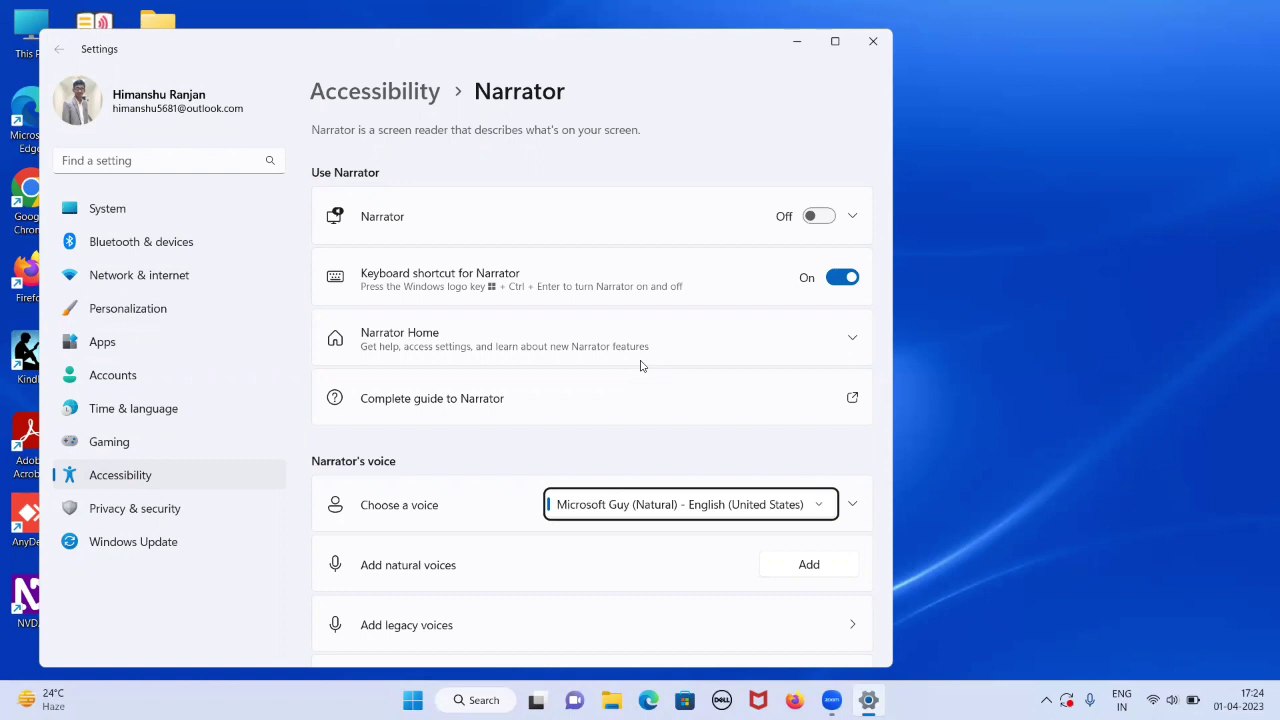
Quit the running screen reader and turn on Narrator
key(shift+Tab)
key(shift+Tab)
key(shift+Tab)
key(shift+Tab)
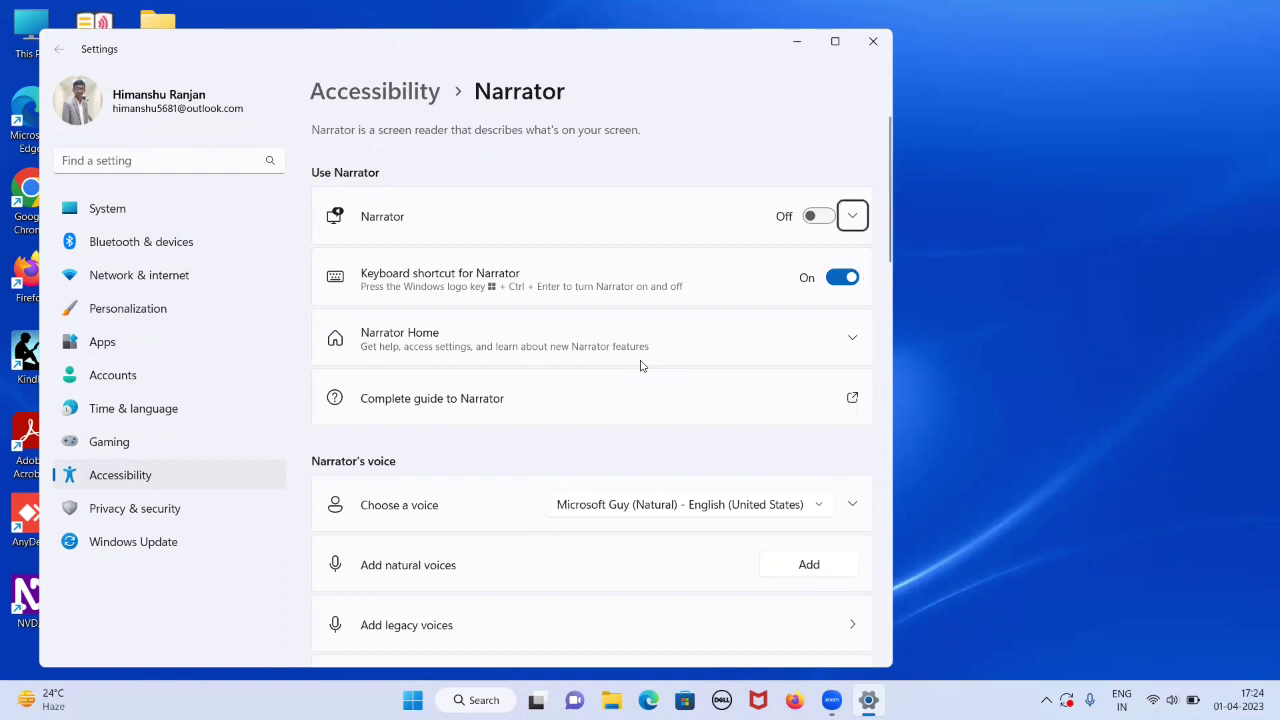
key(Return)
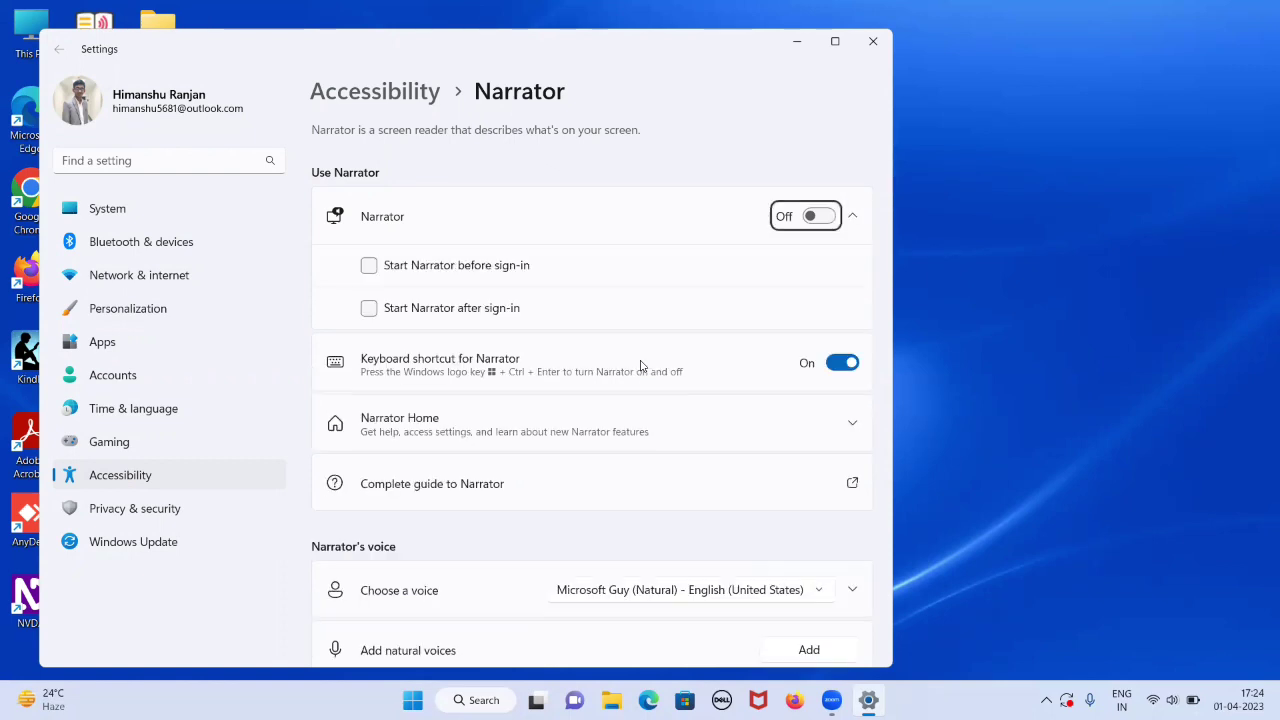
key(Insert+q)
key(Return)
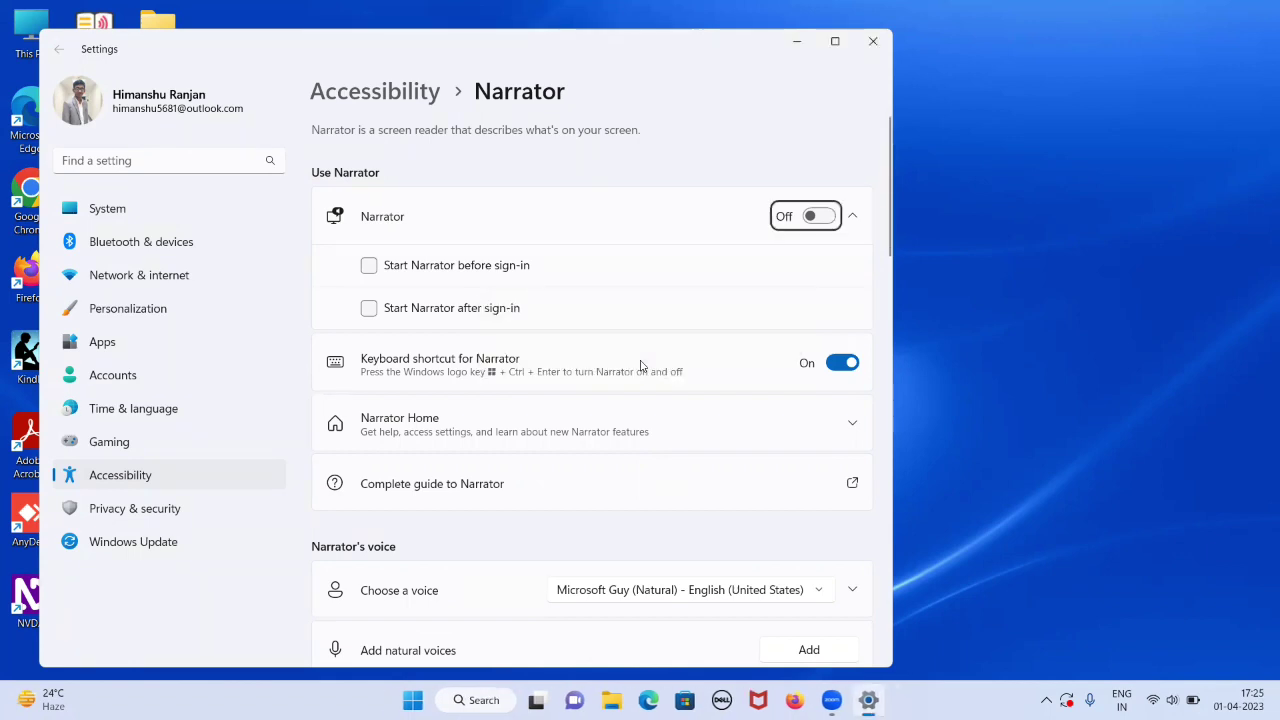
key(Return)
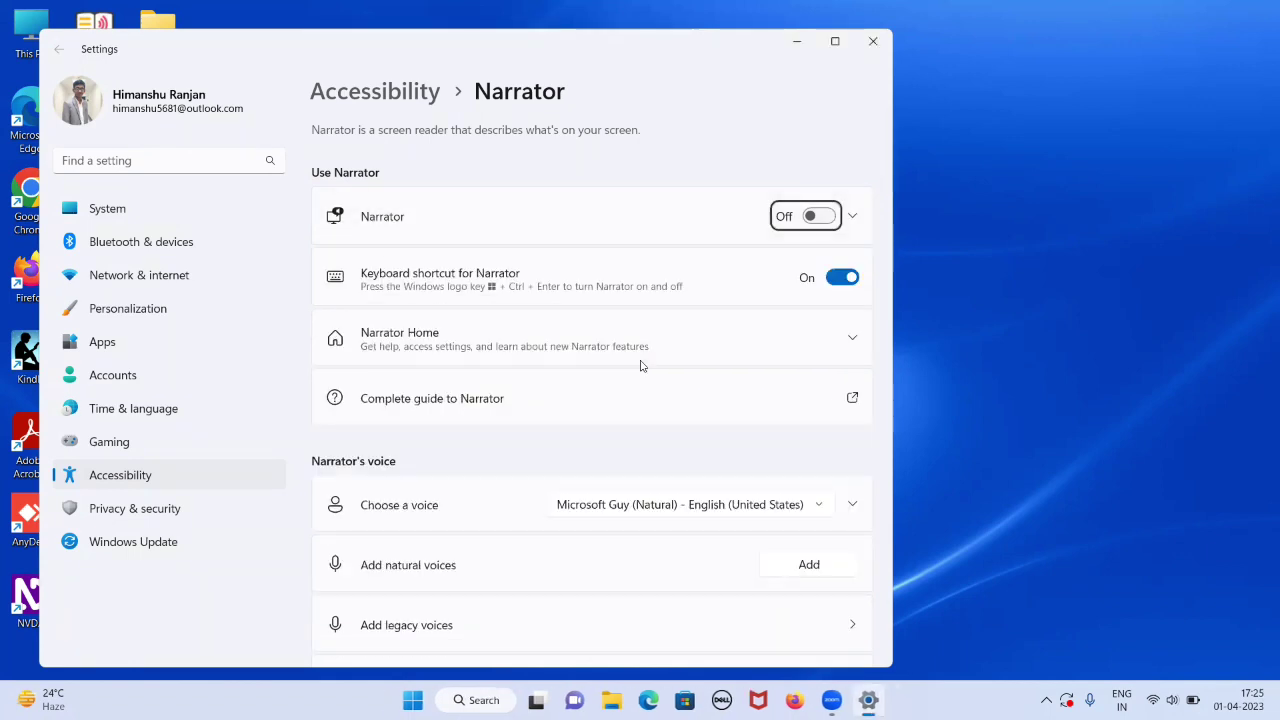
Show the desktop and move through its icons to hear Narrator read them with the chosen voice
key(super+d)
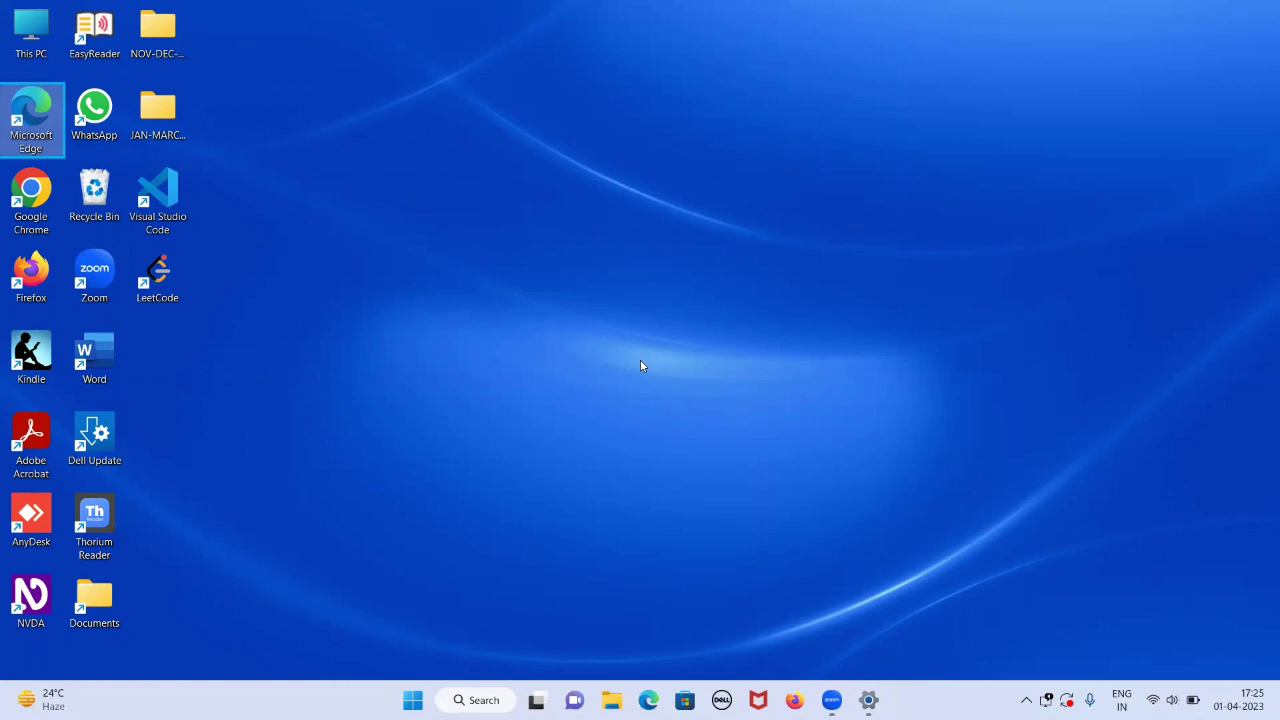
key(Up)
key(Down)
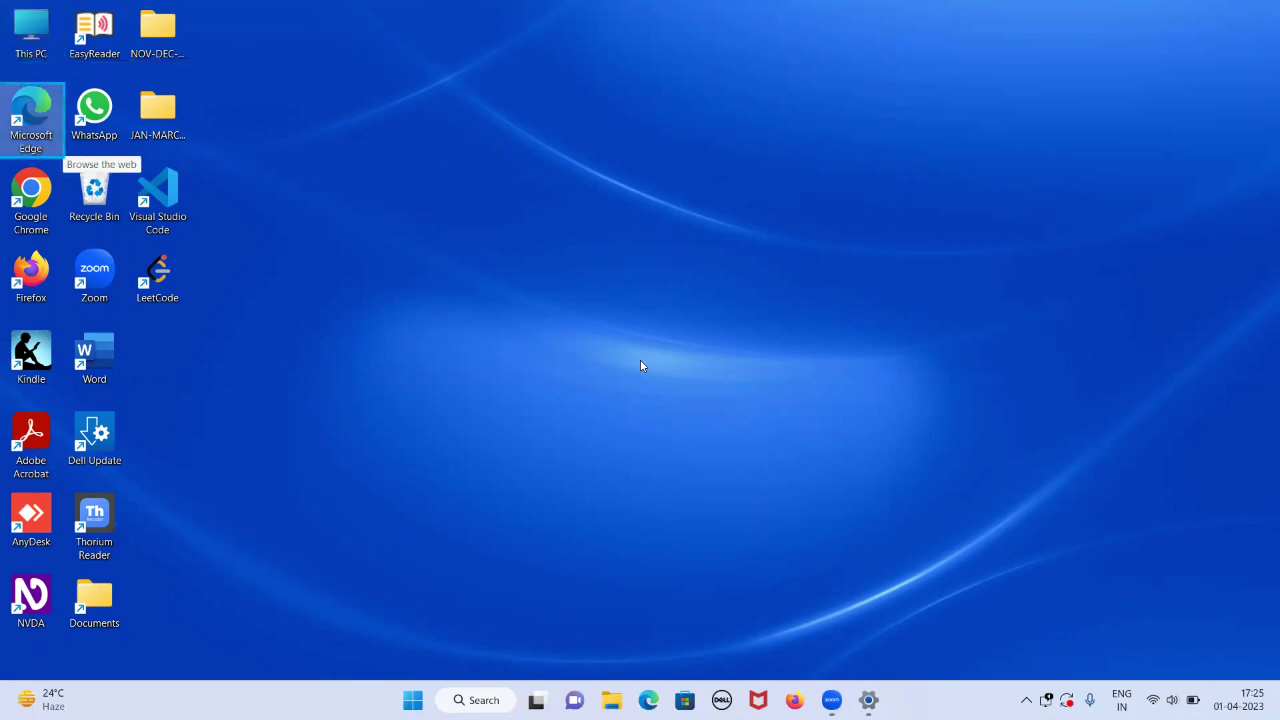
key(Down)
key(Down)
key(Up)
key(Up)
key(Up)
key(Down)
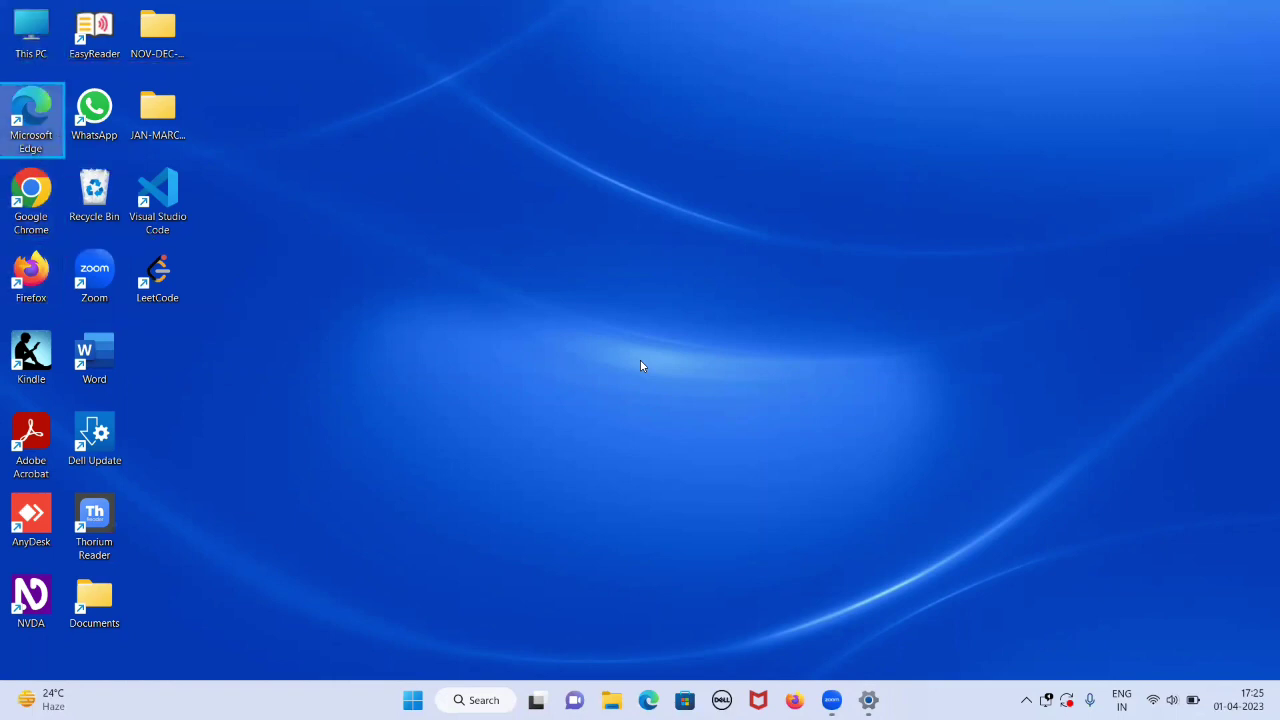